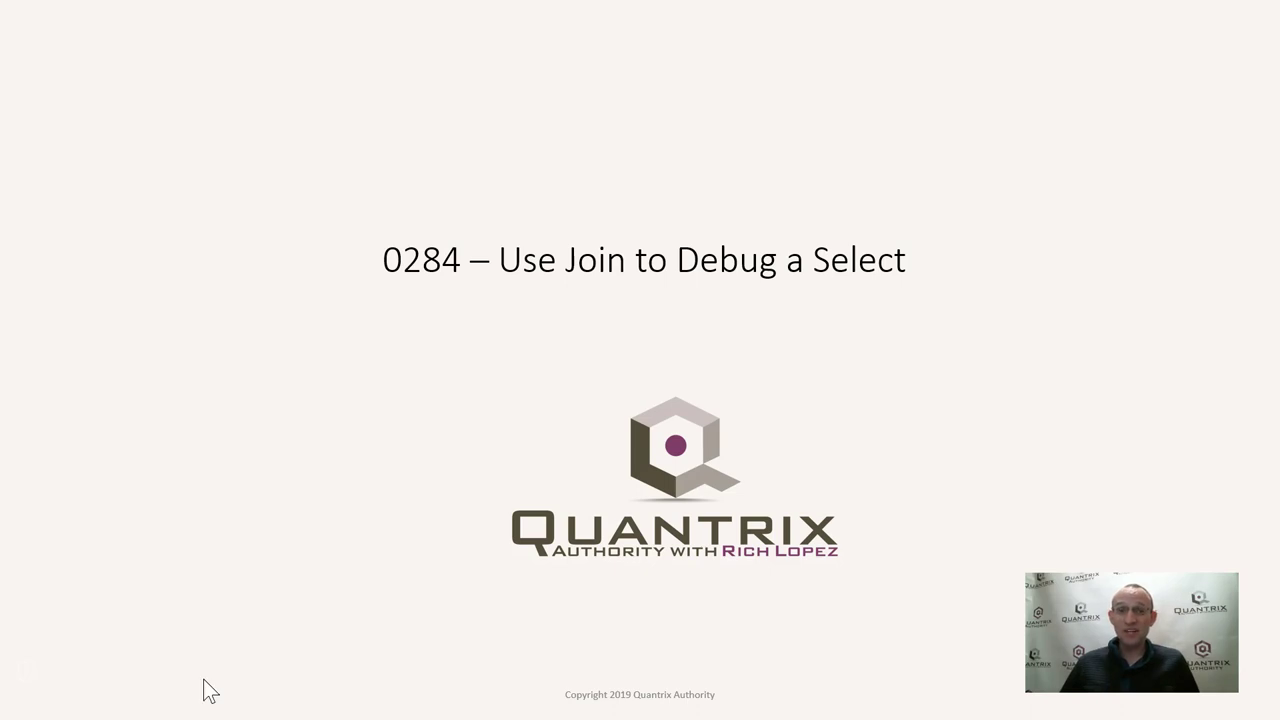
{"action": "key", "text": "alt+Tab"}
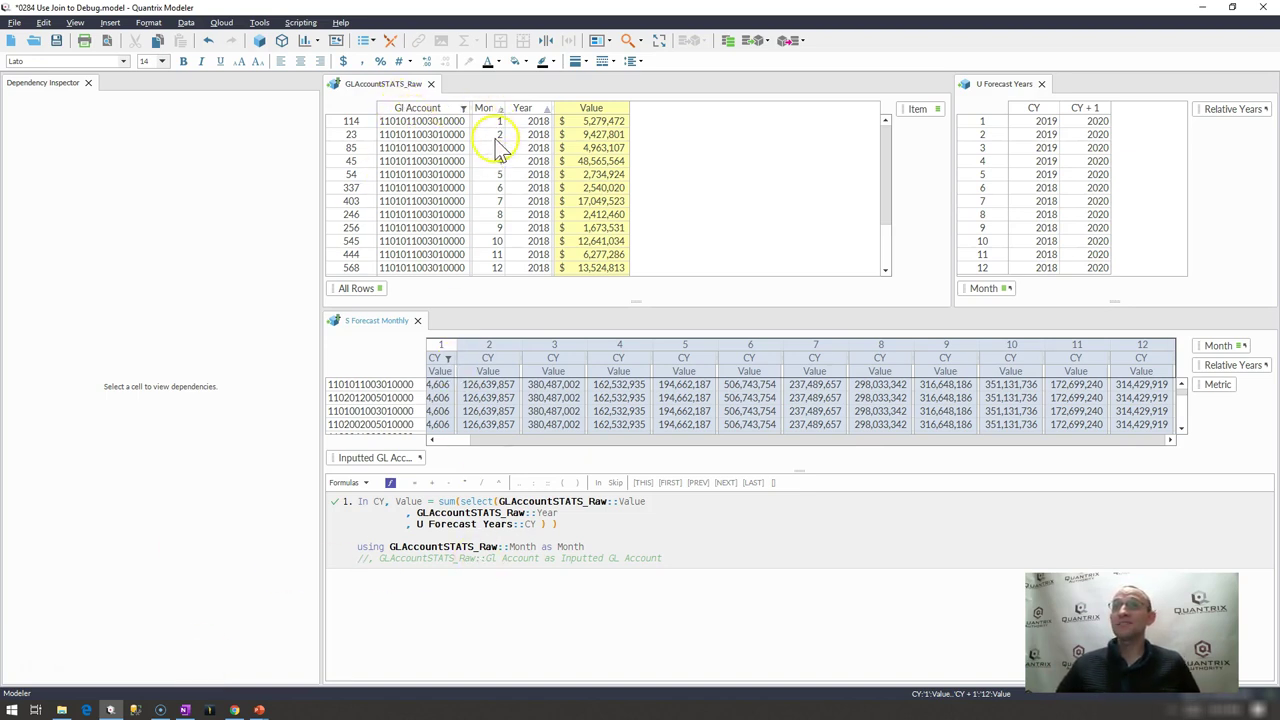
{"action": "left_click", "coordinate": [448, 387]}
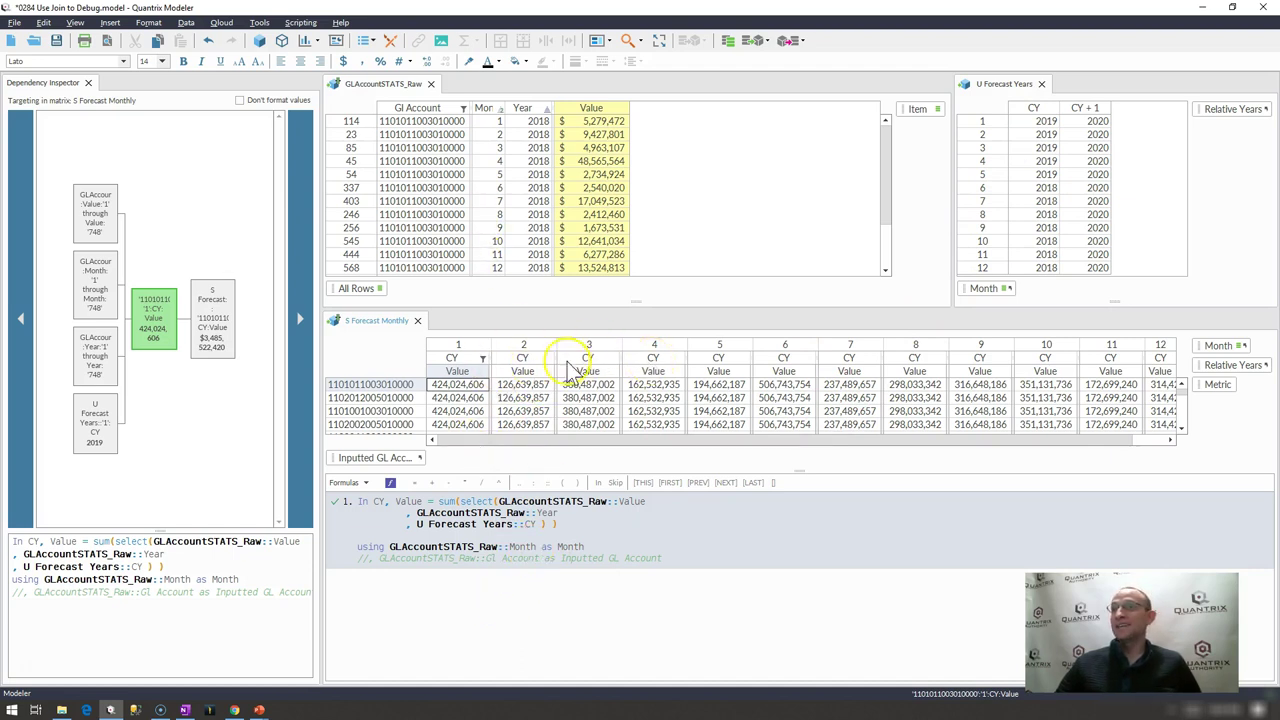
Compare month 1 values of two accounts, then put the S Forecast Monthly formula into edit mode.
{"action": "left_click", "coordinate": [470, 411]}
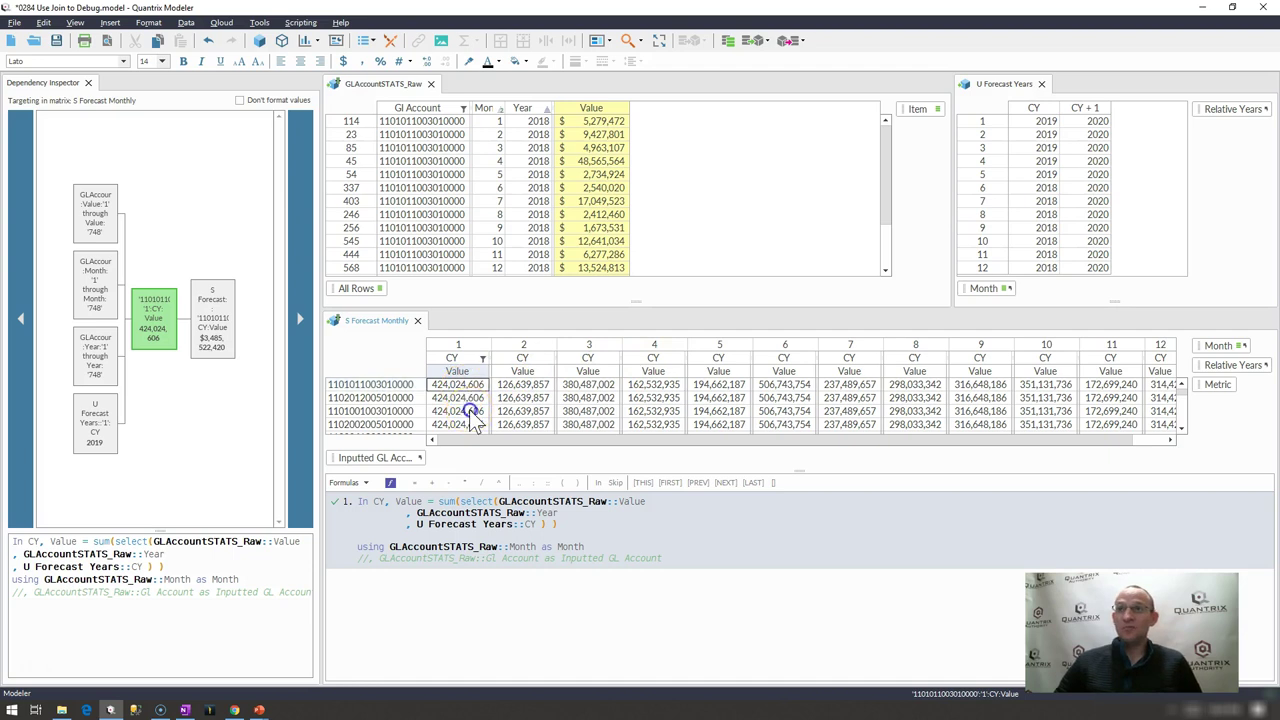
{"action": "left_click", "coordinate": [462, 388]}
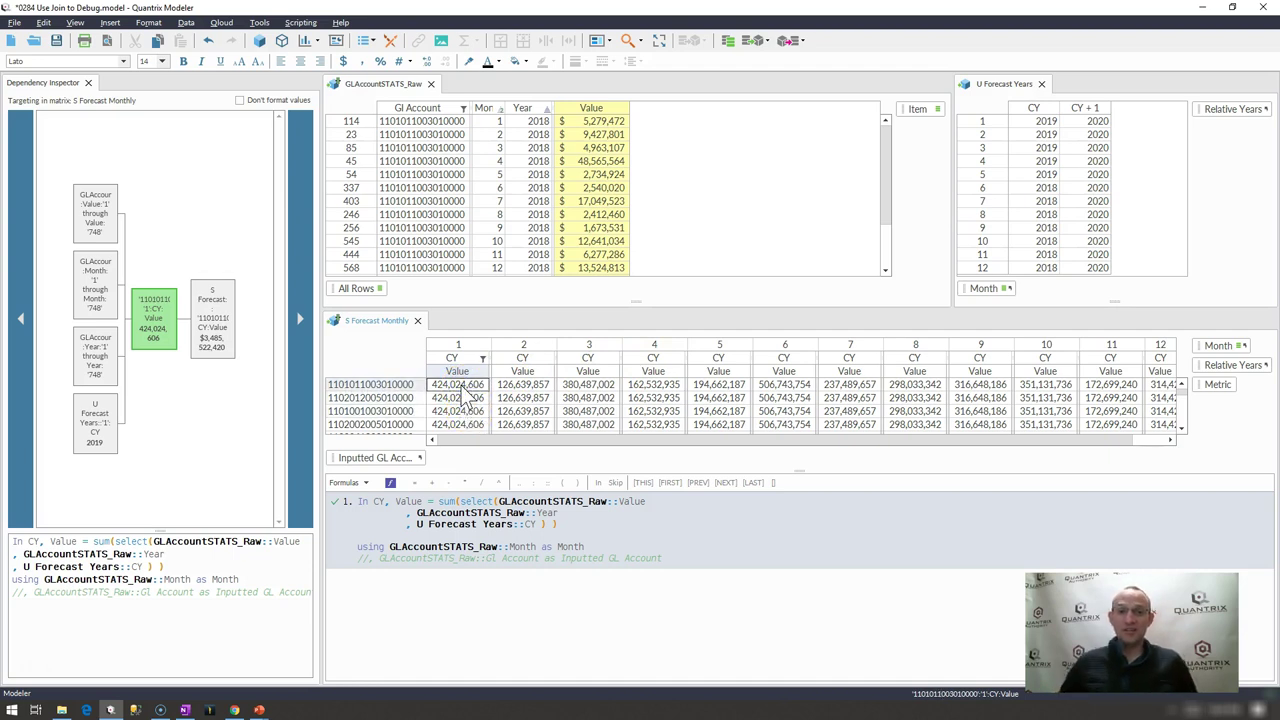
{"action": "left_click", "coordinate": [447, 502]}
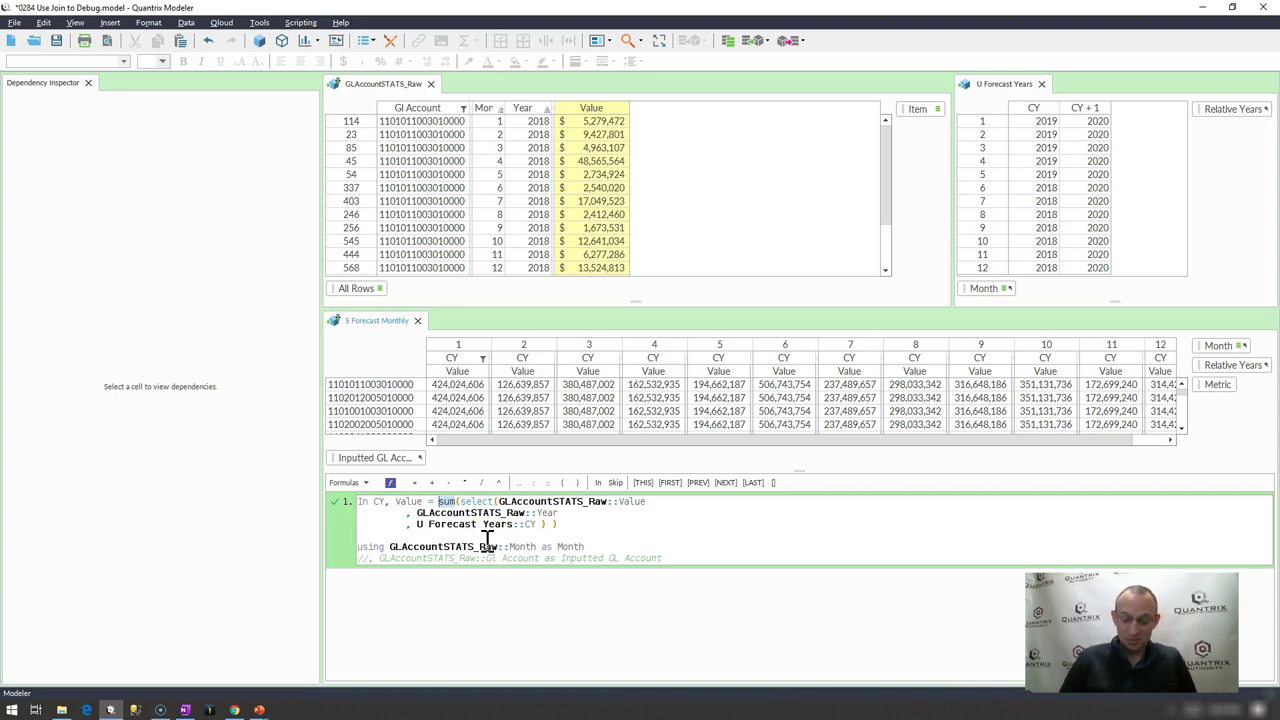
Replace sum with join and add a "|" separator argument after the select's closing bracket.
{"action": "type", "text": "join"}
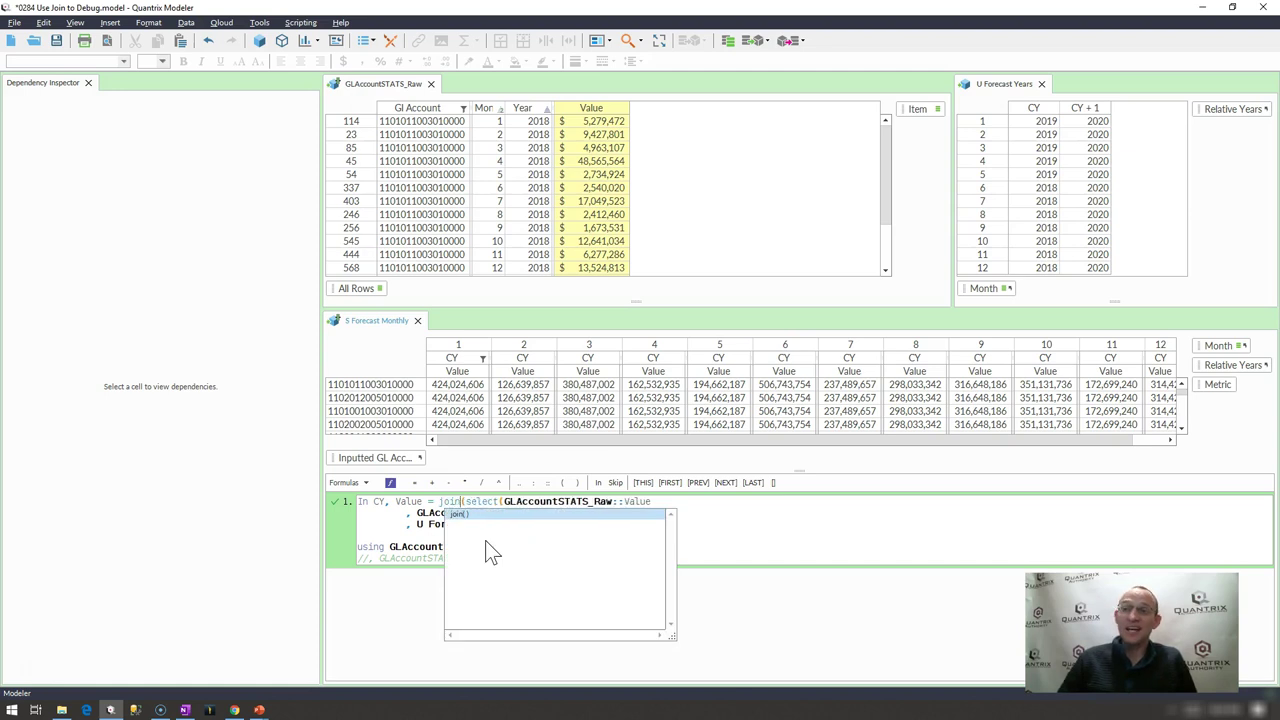
{"action": "left_click", "coordinate": [724, 524]}
{"action": "left_click", "coordinate": [543, 512]}
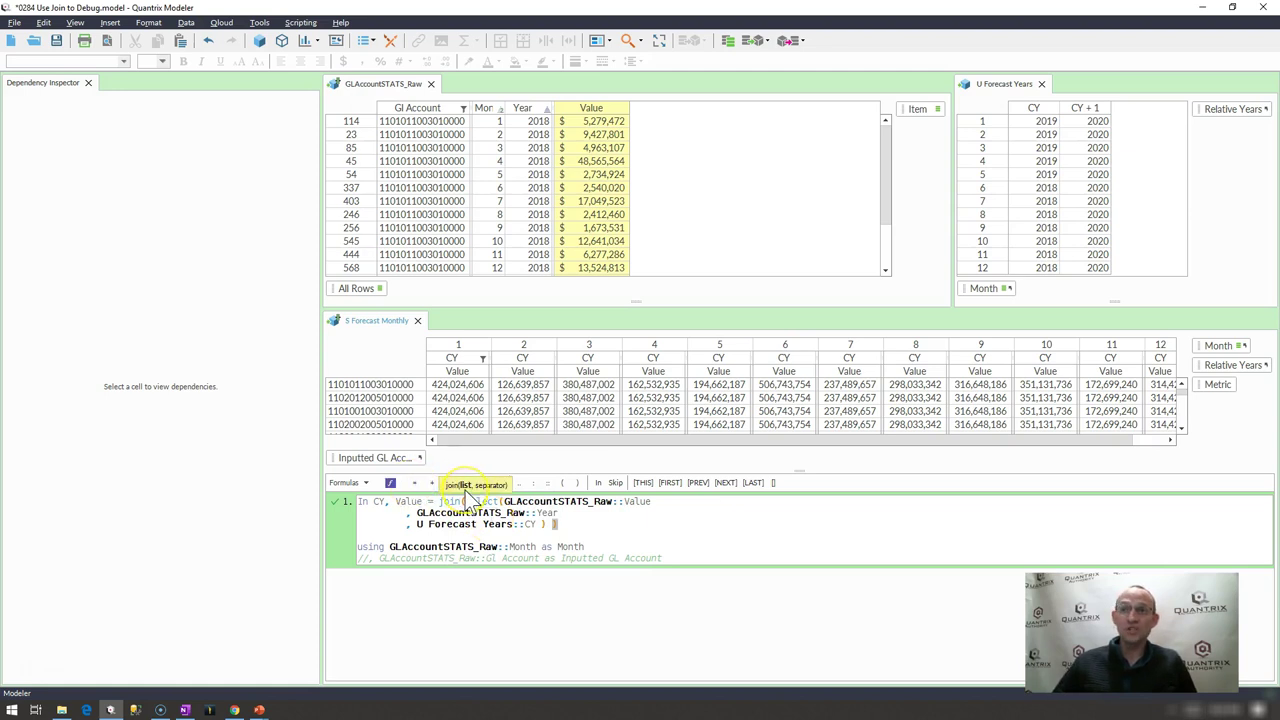
{"action": "left_click", "coordinate": [470, 503]}
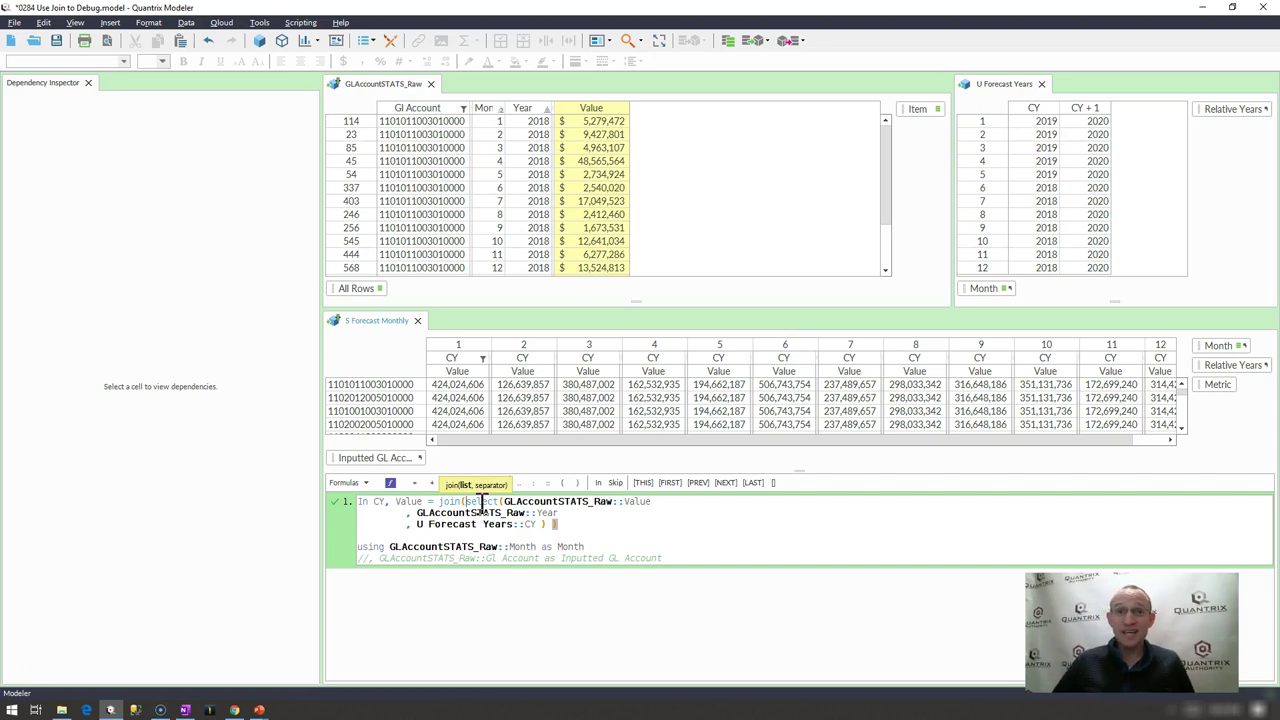
{"action": "left_click", "coordinate": [466, 497]}
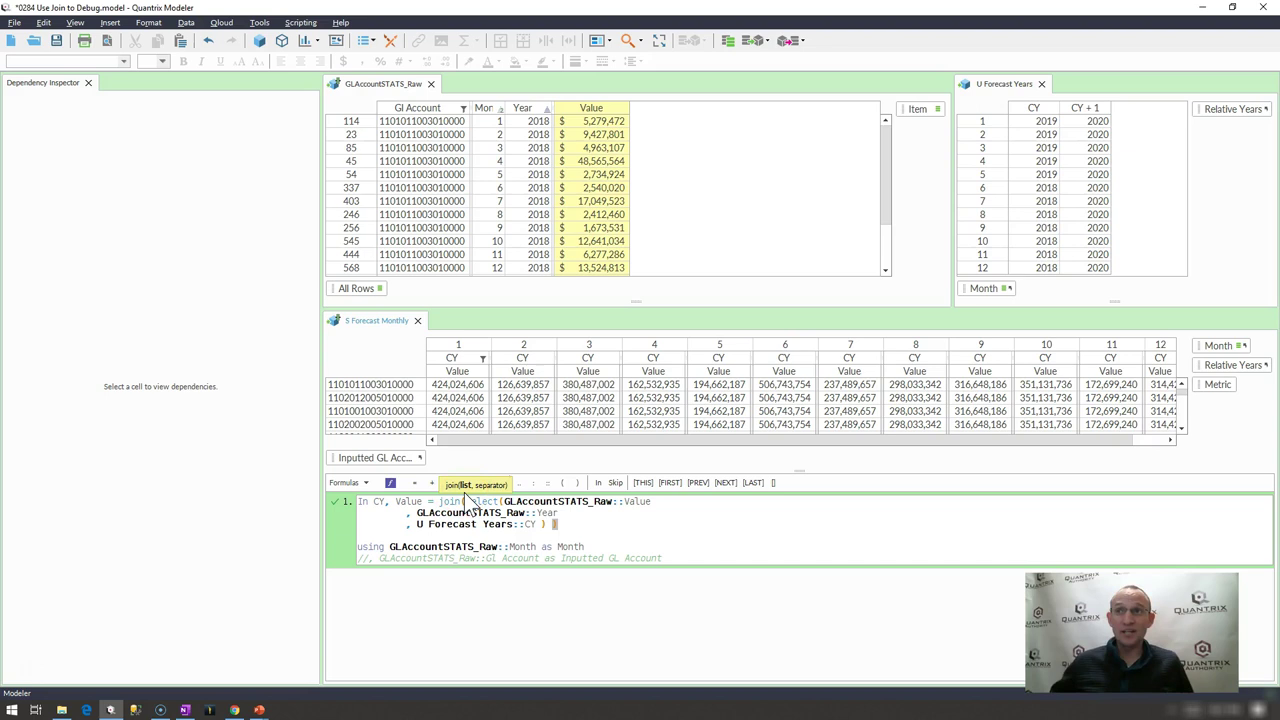
{"action": "left_click", "coordinate": [548, 524]}
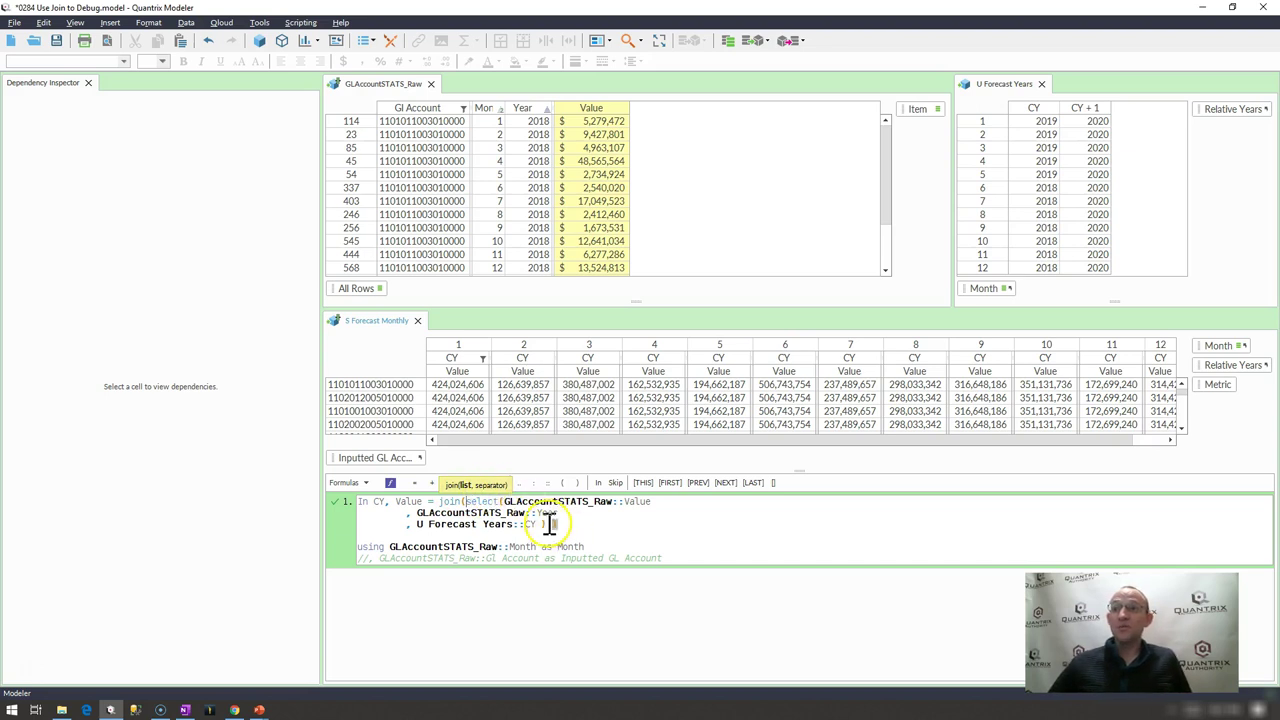
{"action": "type", "text": ", "}
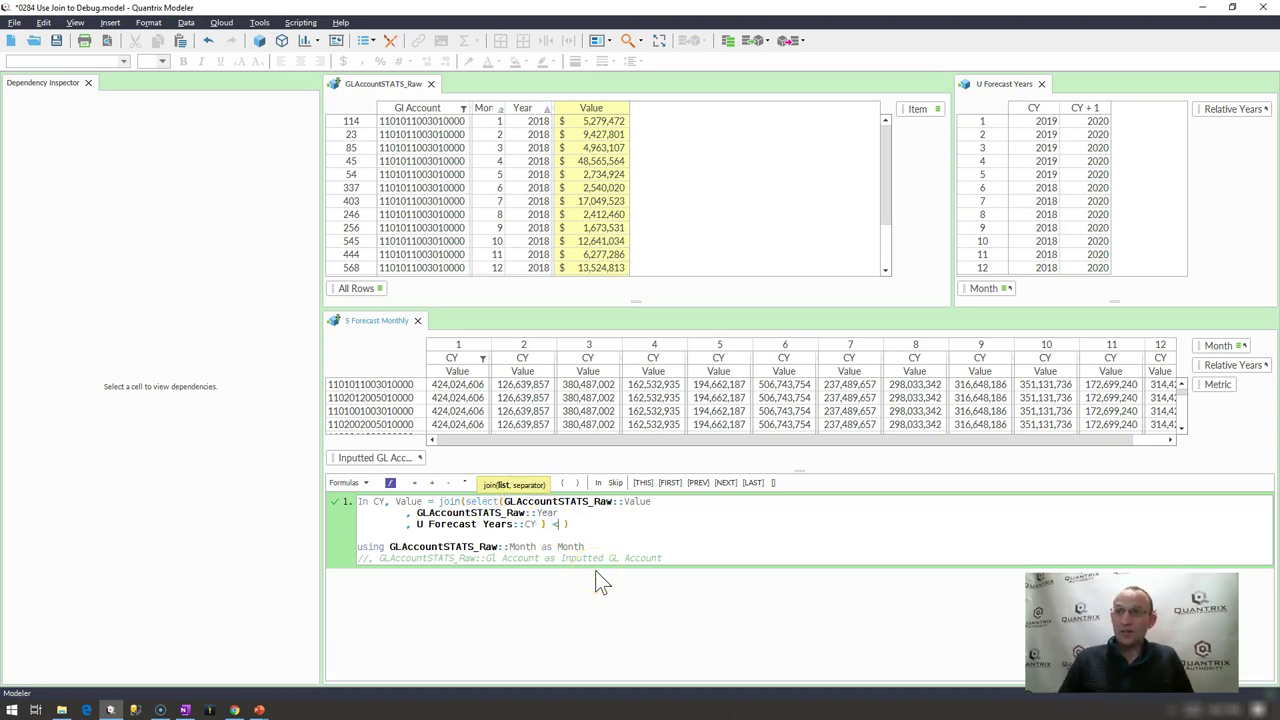
{"action": "type", "text": "\""}
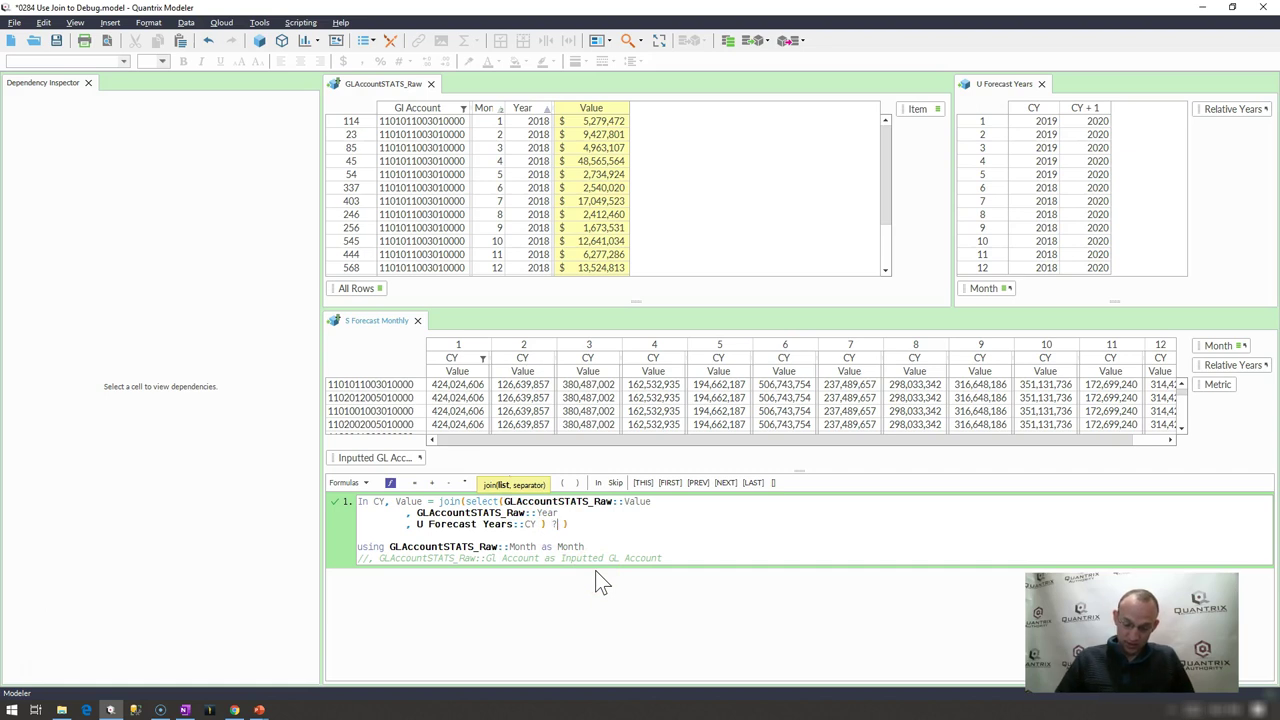
{"action": "type", "text": "'"}
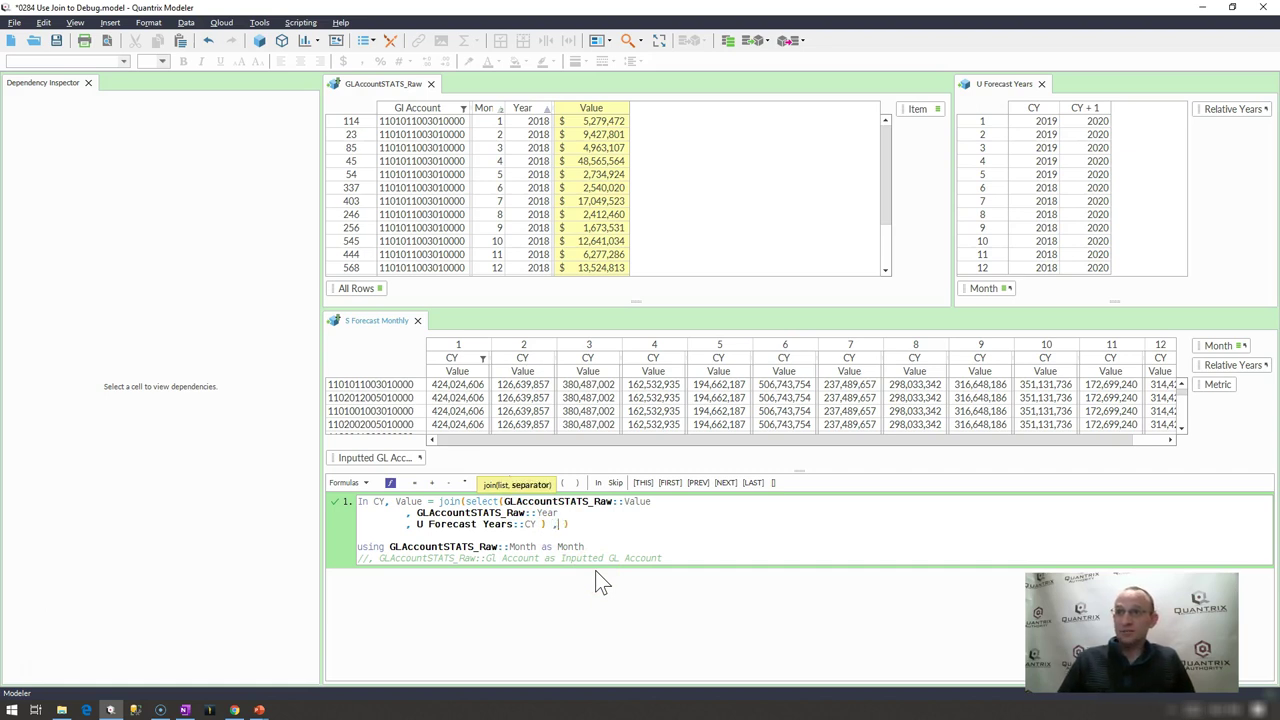
{"action": "type", "text": "|\""}
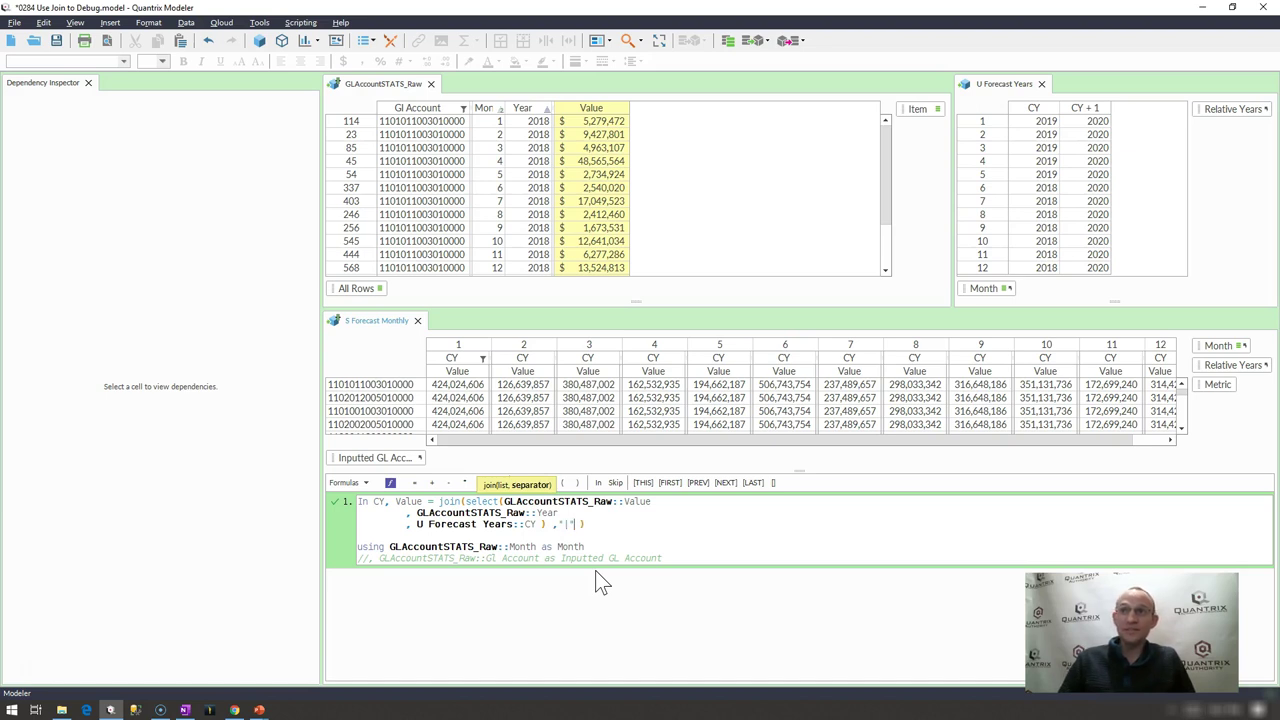
Commit the join formula and widen the month 1 column to read the pipe-joined values.
{"action": "key", "text": "Return"}
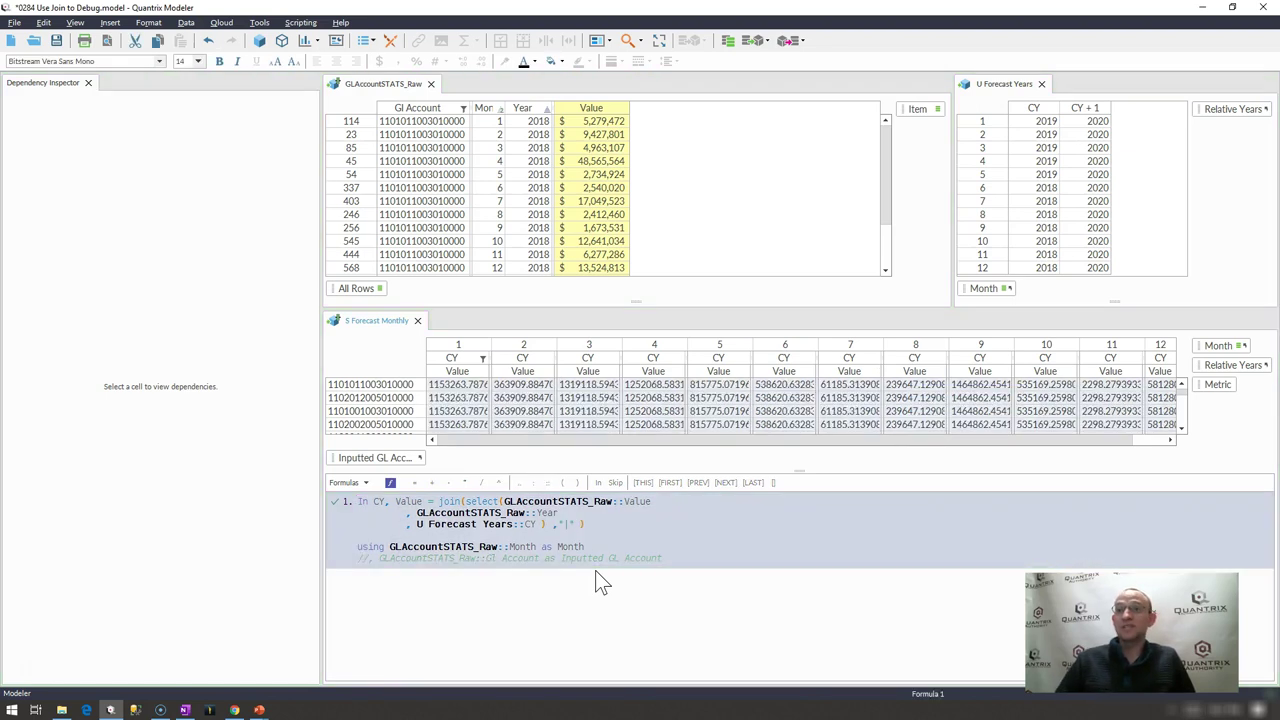
{"action": "left_click_drag", "start_coordinate": [490, 358], "coordinate": [624, 360]}
{"action": "left_click", "coordinate": [507, 388]}
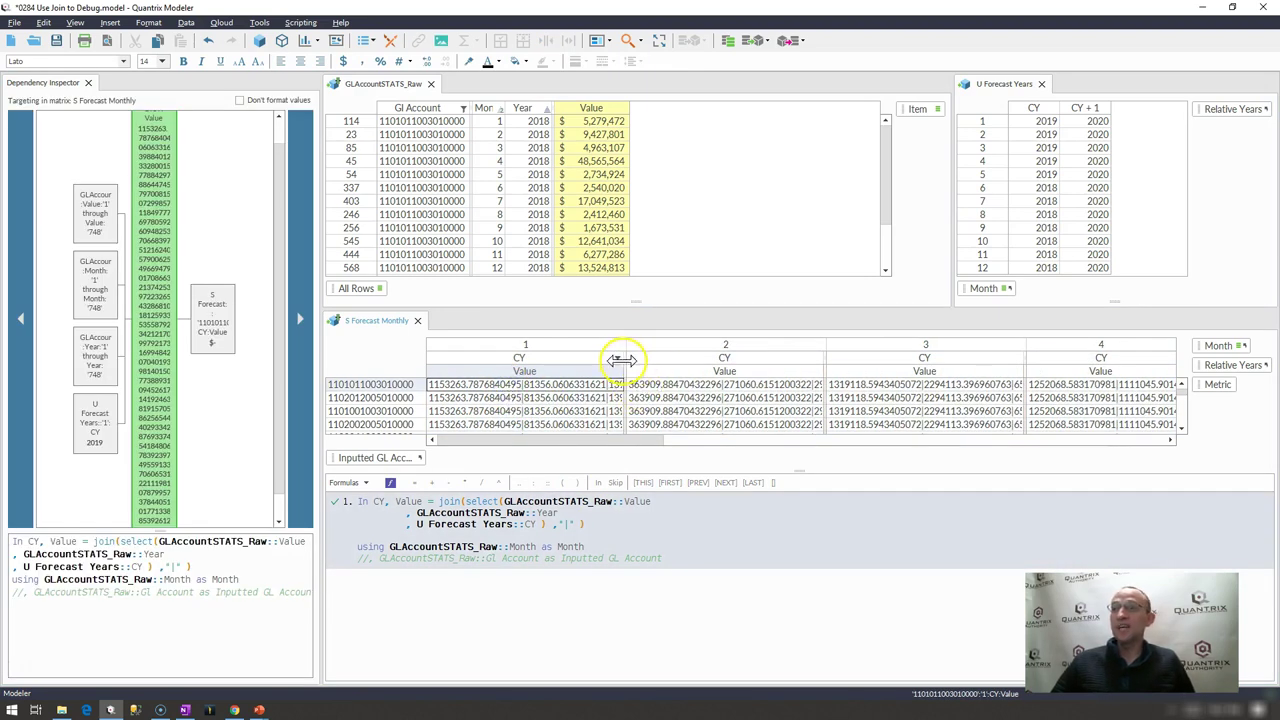
{"action": "left_click_drag", "start_coordinate": [622, 358], "coordinate": [690, 358]}
Inspect what feeds the first account's month 1 value and begin editing the formula's commented last line.
{"action": "left_click", "coordinate": [492, 384]}
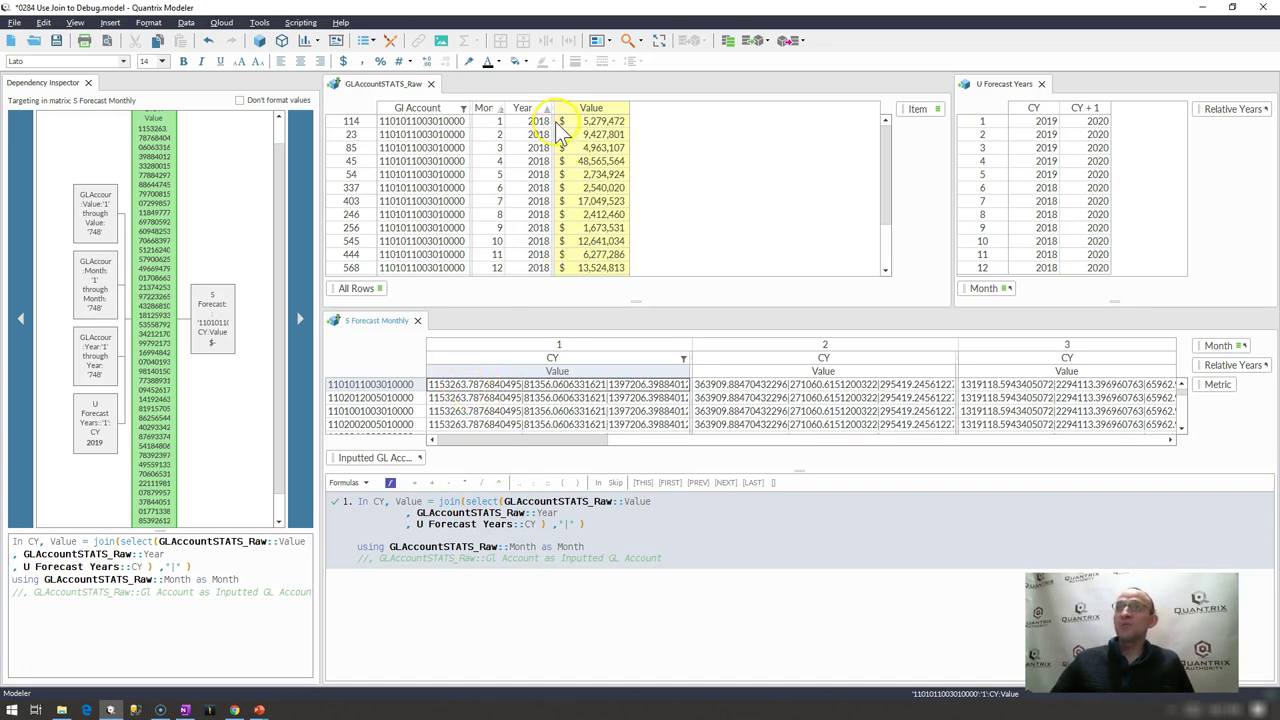
{"action": "mouse_move", "coordinate": [428, 117]}
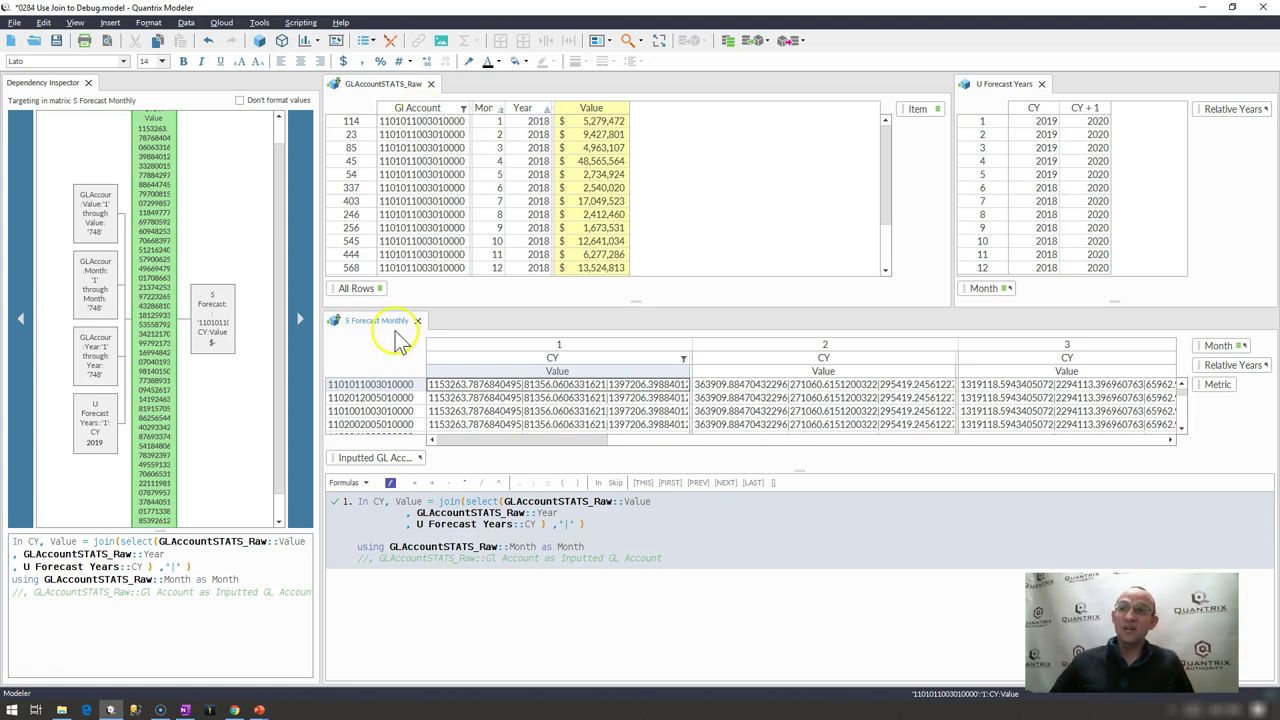
{"action": "left_click", "coordinate": [370, 564]}
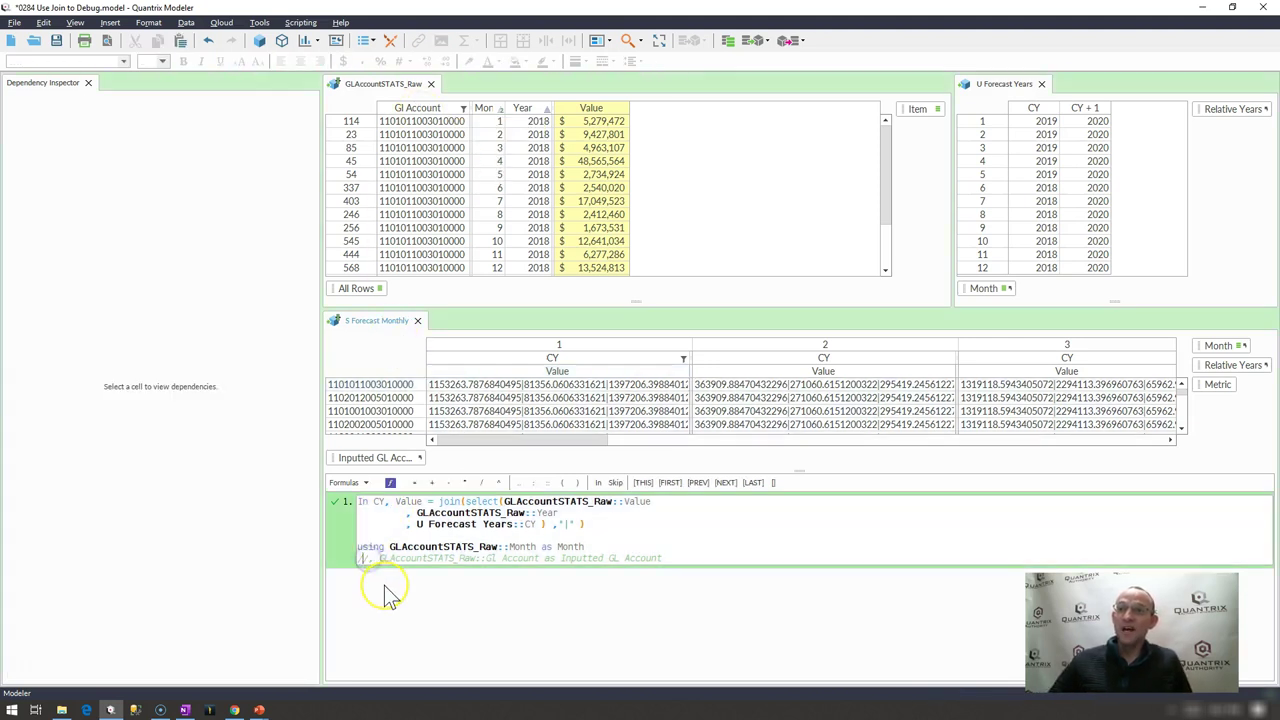
{"action": "key", "text": "BackSpace"}
{"action": "key", "text": "BackSpace"}
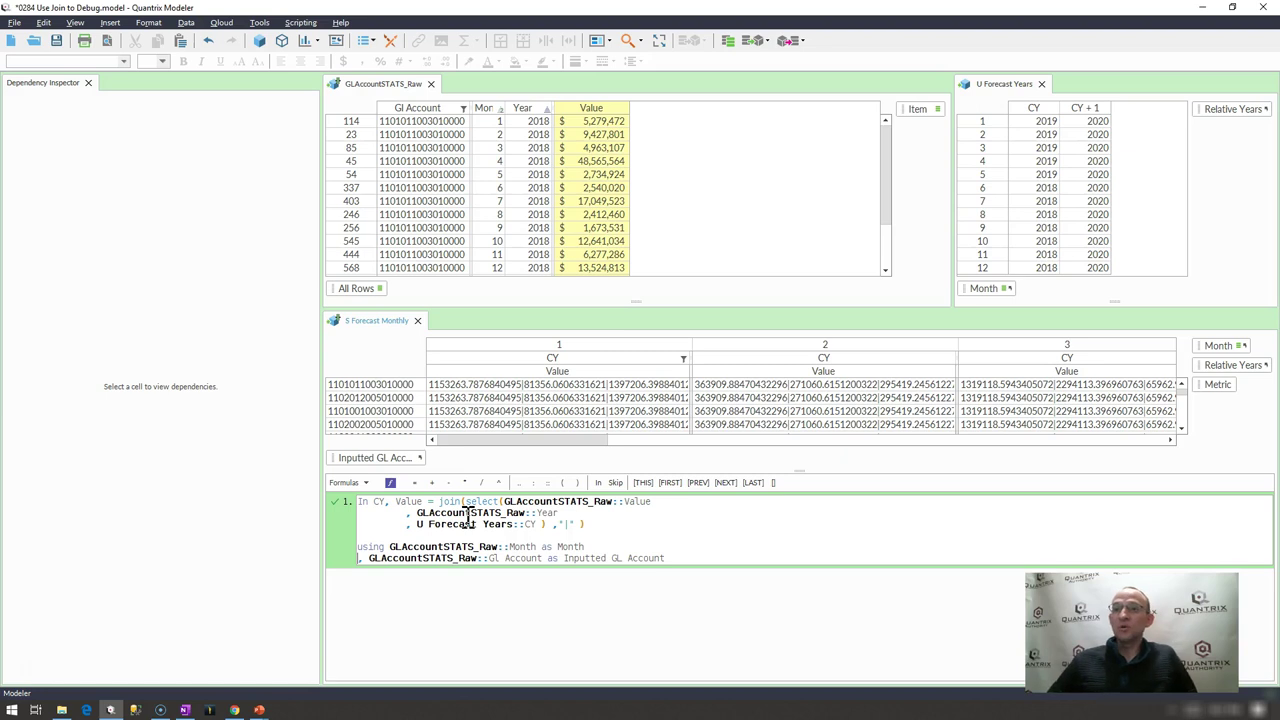
{"action": "type", "text": "//"}
{"action": "key", "text": "Return"}
{"action": "left_click", "coordinate": [468, 512]}
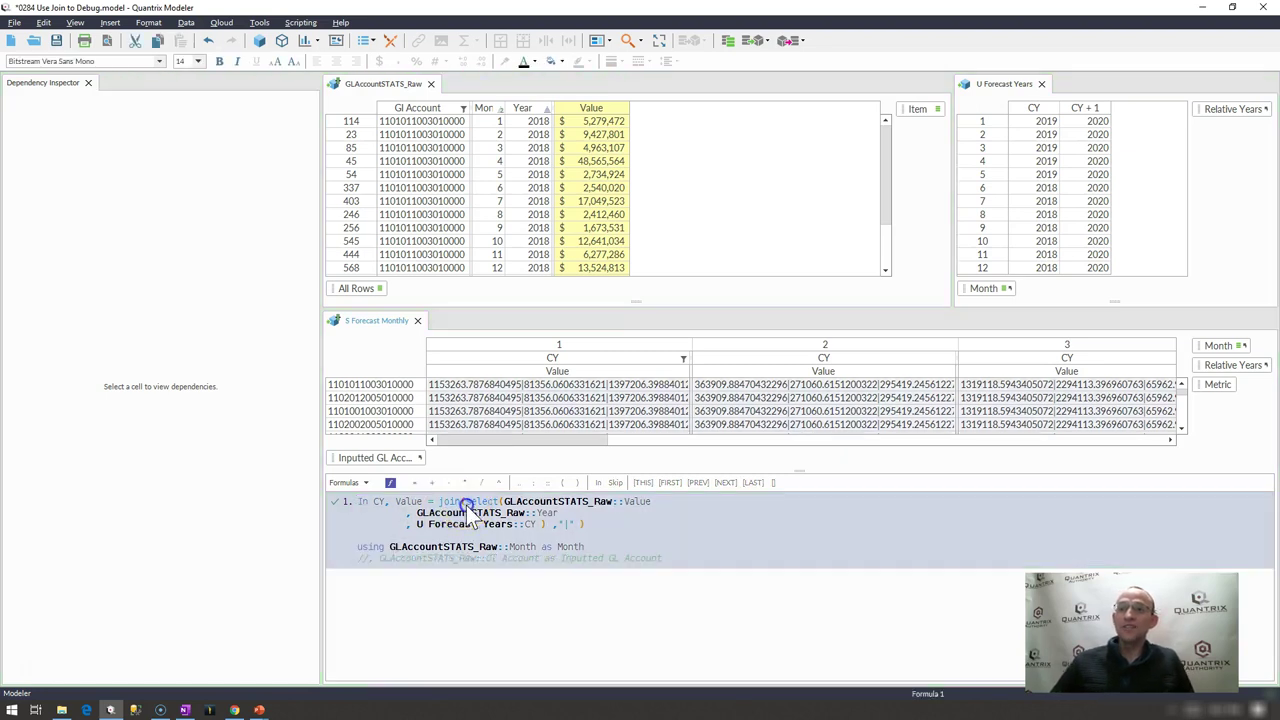
{"action": "left_click", "coordinate": [467, 502]}
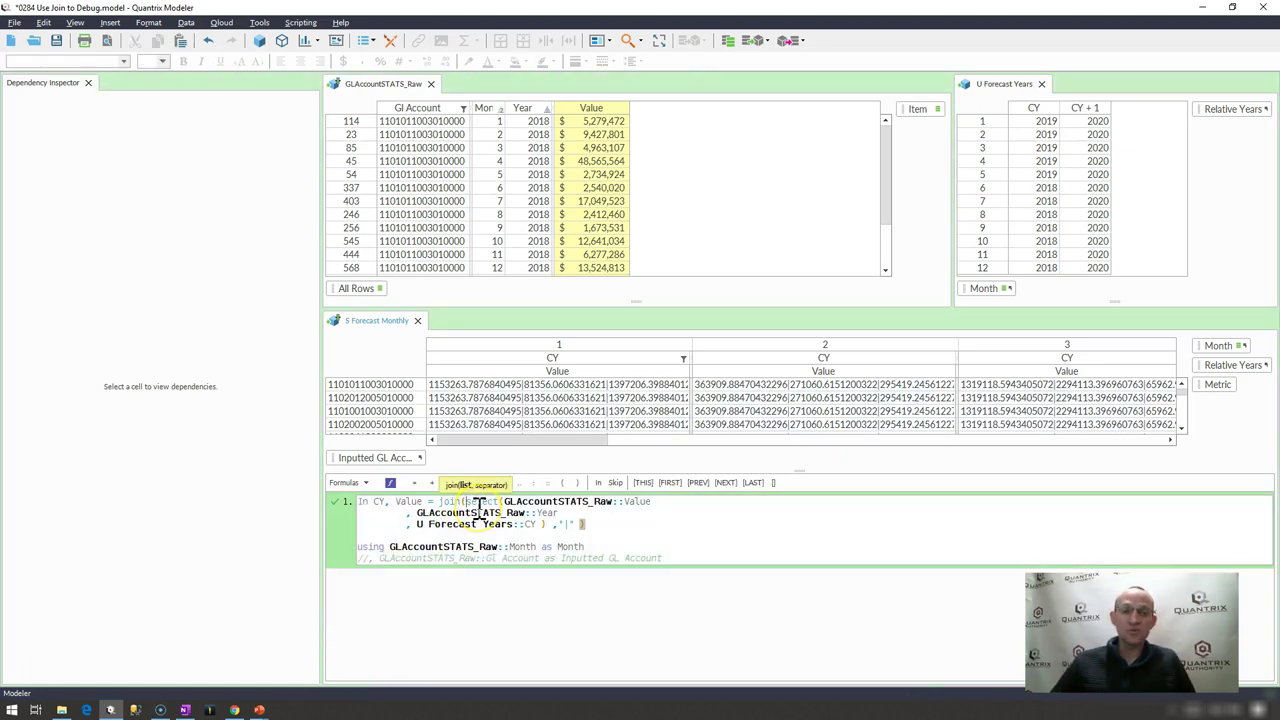
{"action": "left_click", "coordinate": [563, 527]}
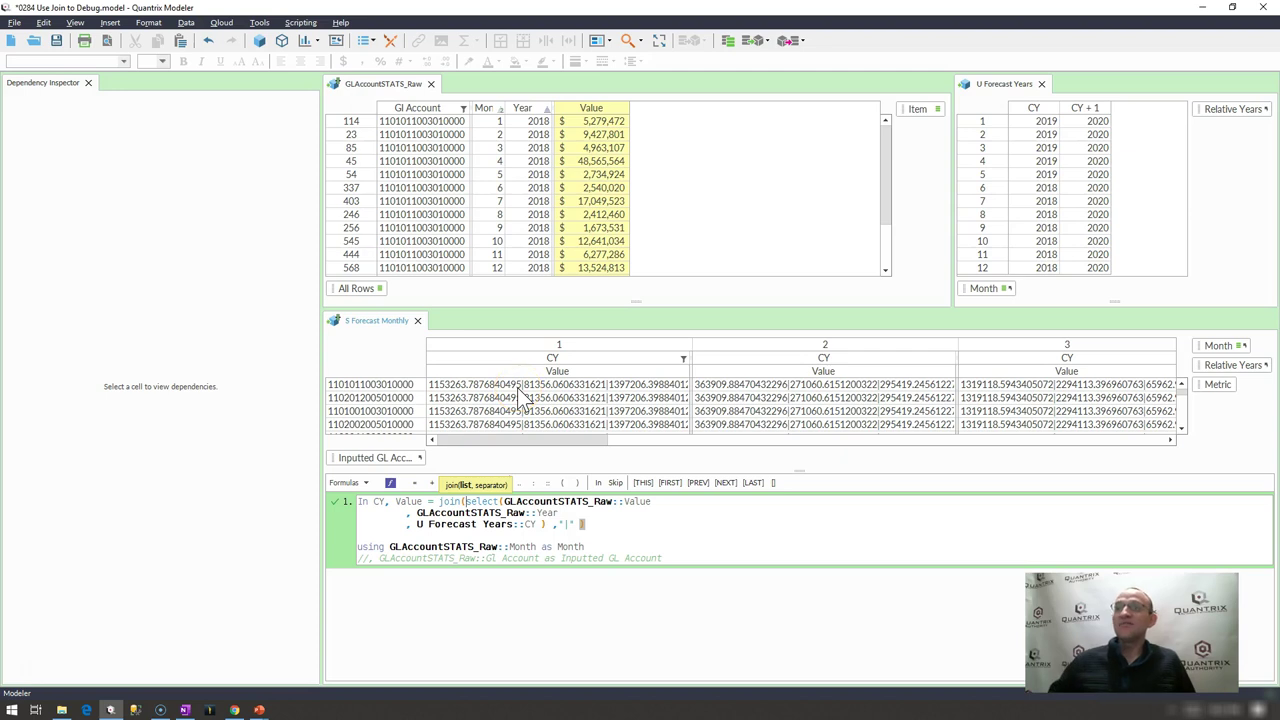
{"action": "left_click", "coordinate": [547, 393]}
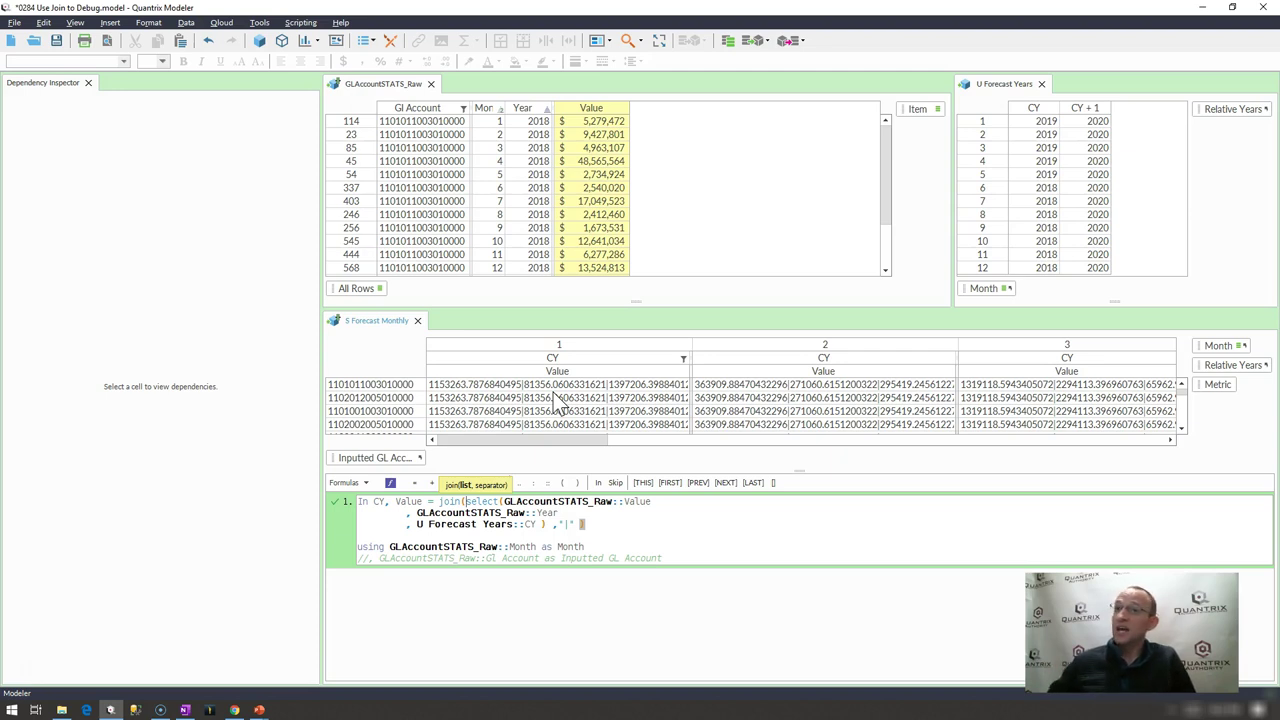
{"action": "left_click", "coordinate": [468, 503]}
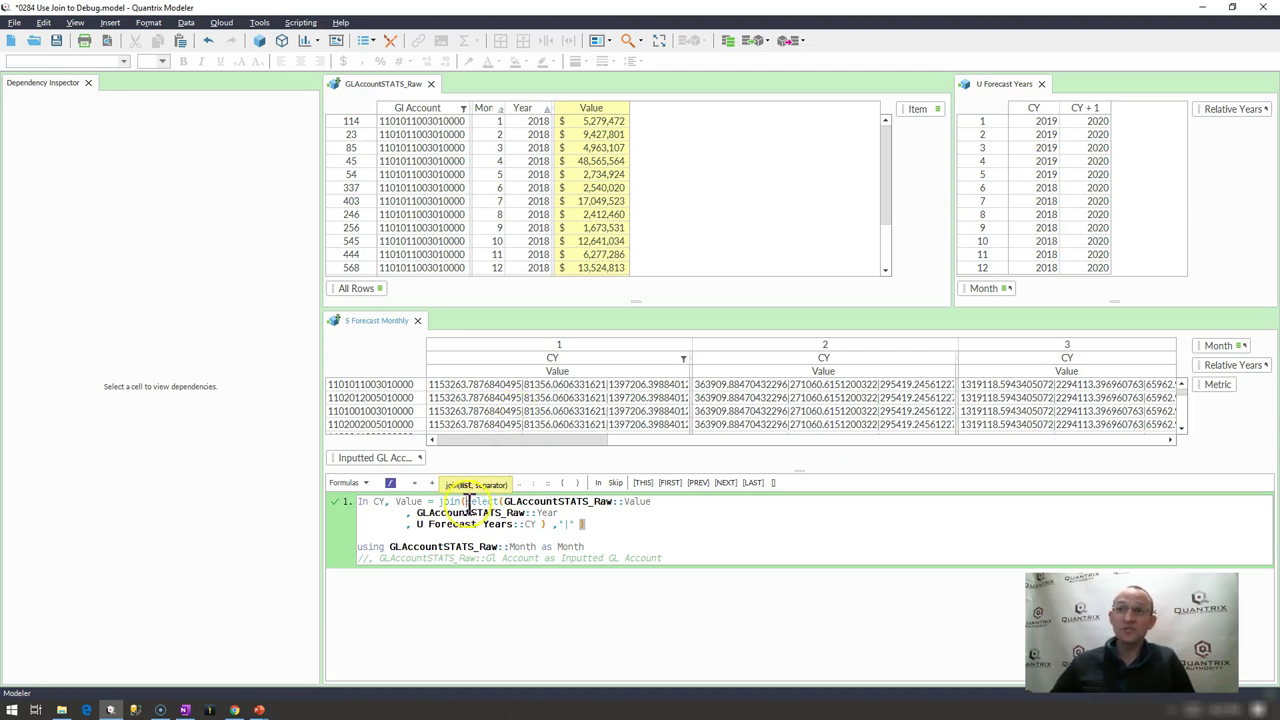
{"action": "left_click", "coordinate": [494, 491]}
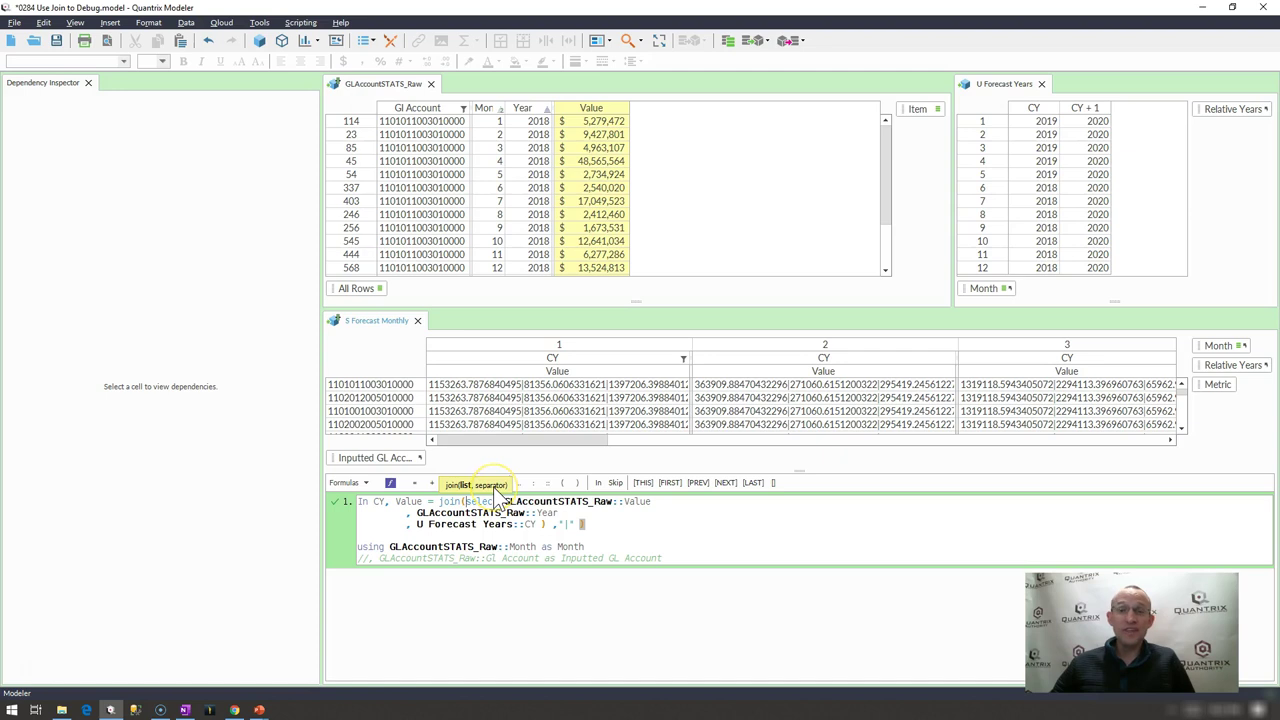